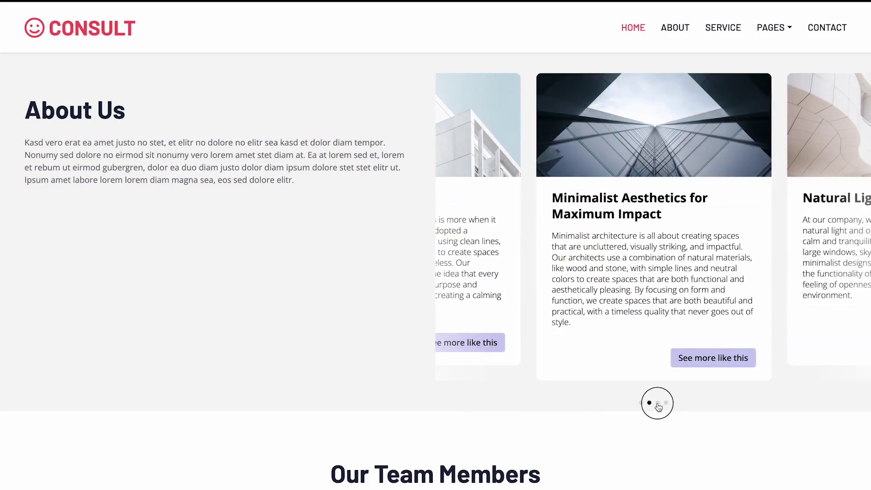
# Browse the demo card carousels, jumping to the first card and swiping the shoe carousel back.
pyautogui.click(641, 403)
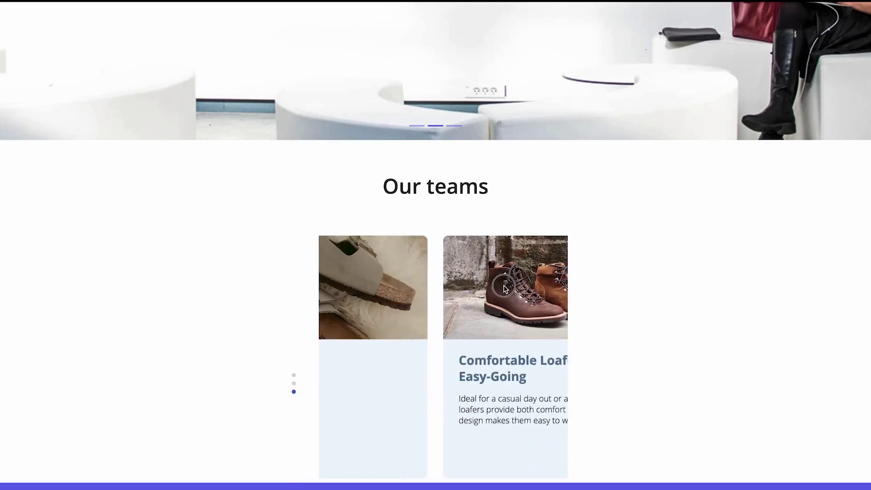
pyautogui.moveTo(387, 293); pyautogui.dragTo(582, 287)
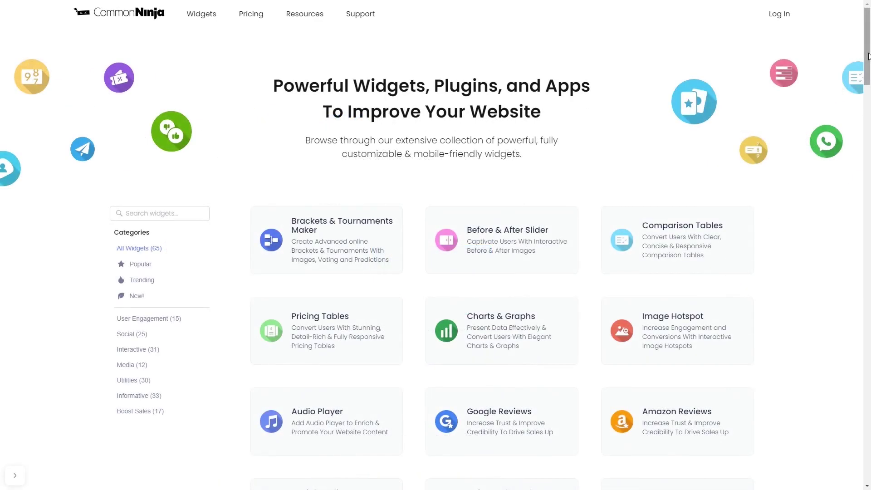
pyautogui.moveTo(869, 56); pyautogui.dragTo(868, 284)
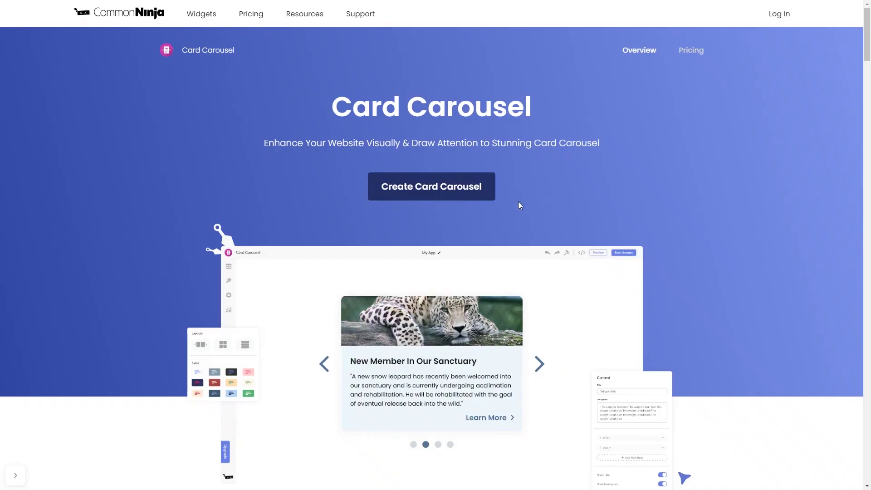
# Create a new Card Carousel widget from the Common Ninja catalog.
pyautogui.click(440, 199)
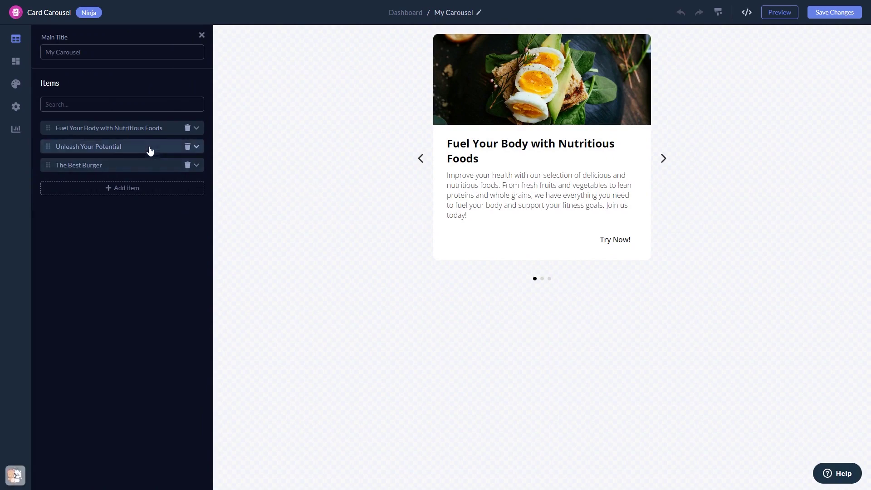
# Expand the 'Fuel Your Body with Nutritious Foods' item to show its image, title, text and link fields.
pyautogui.click(146, 129)
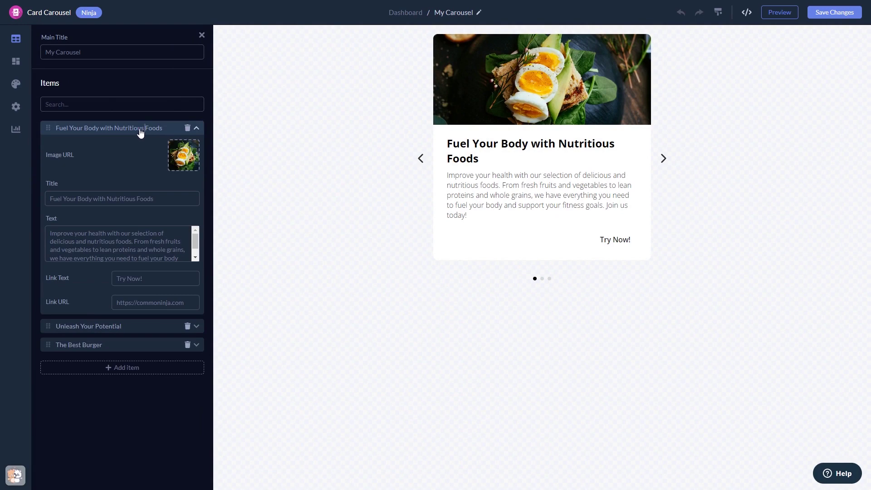
# Compare template layouts and choose the single-card layout with dots on the right.
pyautogui.click(16, 63)
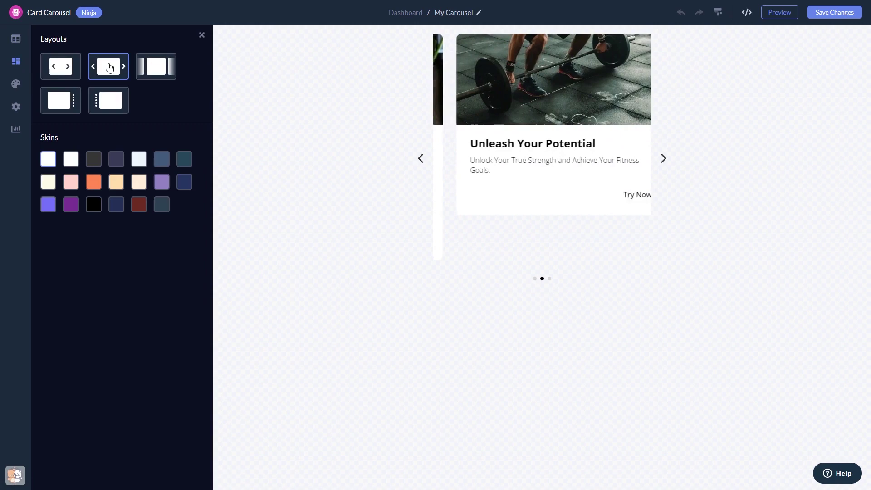
pyautogui.click(145, 70)
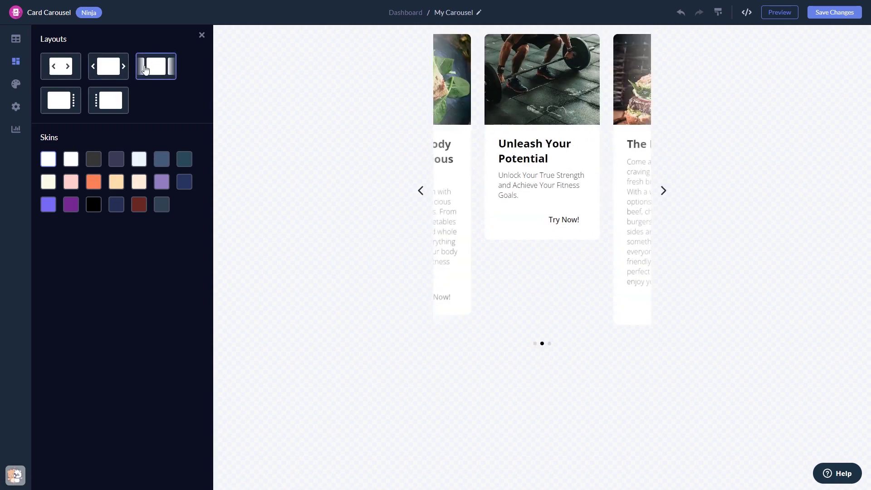
pyautogui.click(111, 102)
pyautogui.click(69, 101)
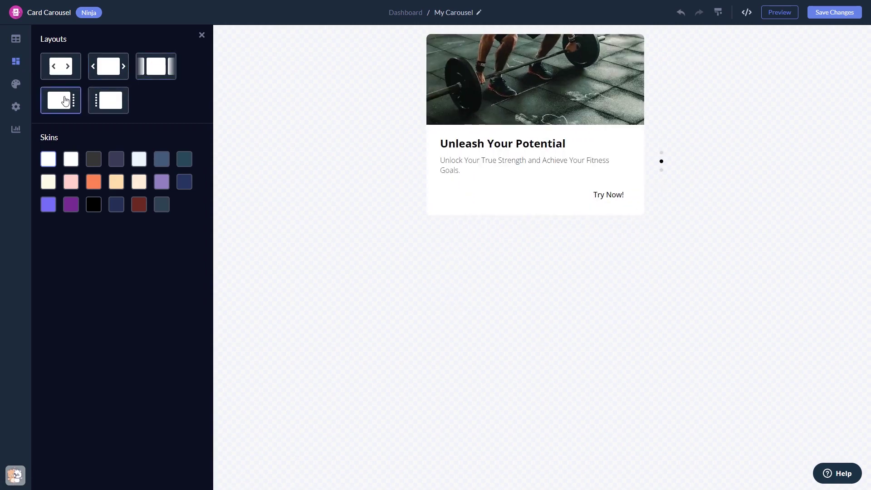
# Try the dark purple skin, then apply the blue-grey skin and show the Design settings.
pyautogui.click(94, 159)
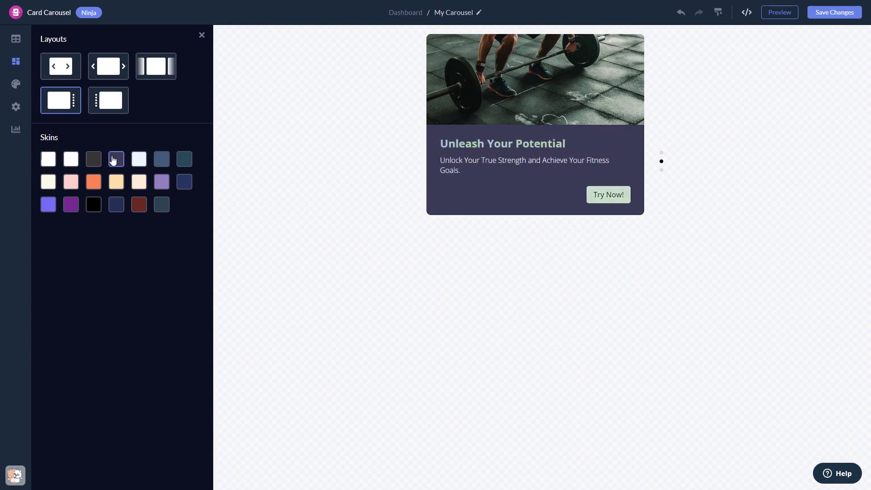
pyautogui.click(160, 159)
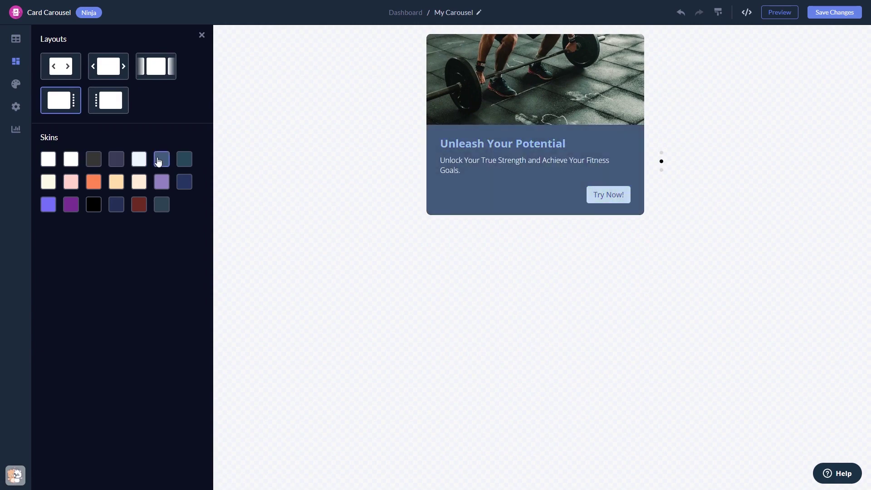
pyautogui.click(16, 85)
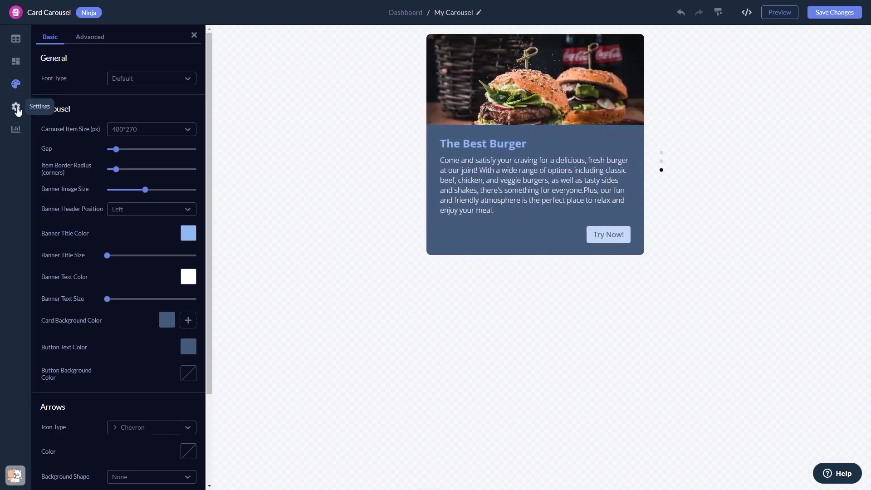
# Show the Carousel and Visibility settings, with looping on and the title and arrows hidden.
pyautogui.click(16, 107)
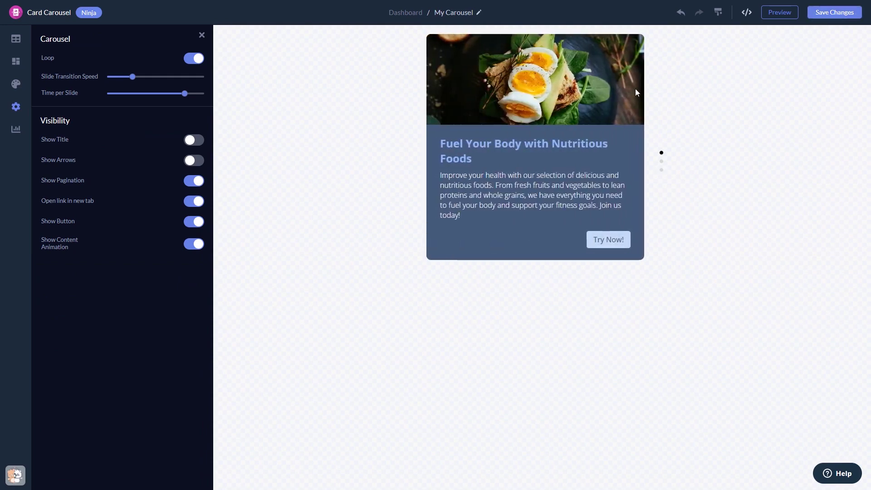
# Copy the widget's installation code from the dashboard's Add to site dialog.
pyautogui.click(407, 14)
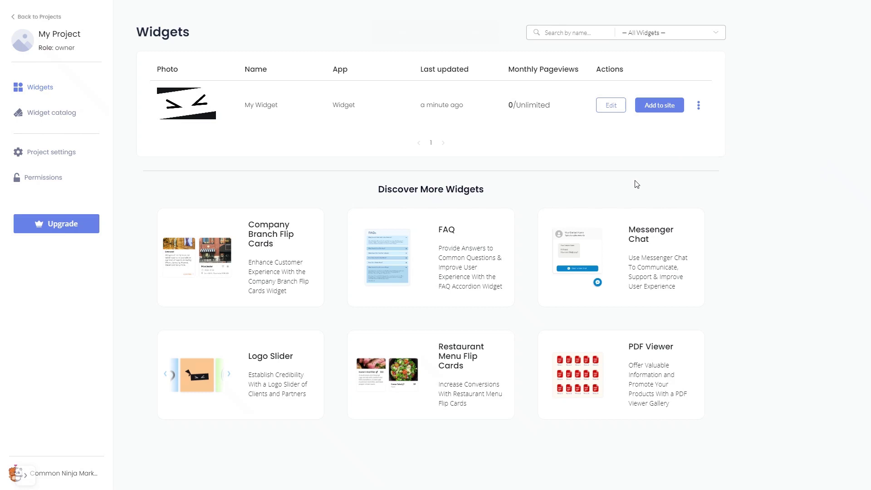
pyautogui.click(665, 111)
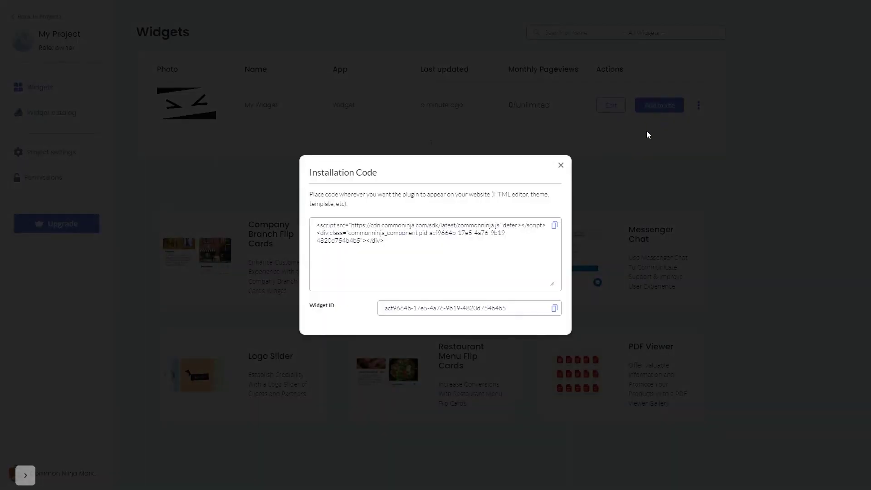
pyautogui.click(555, 226)
pyautogui.click(555, 227)
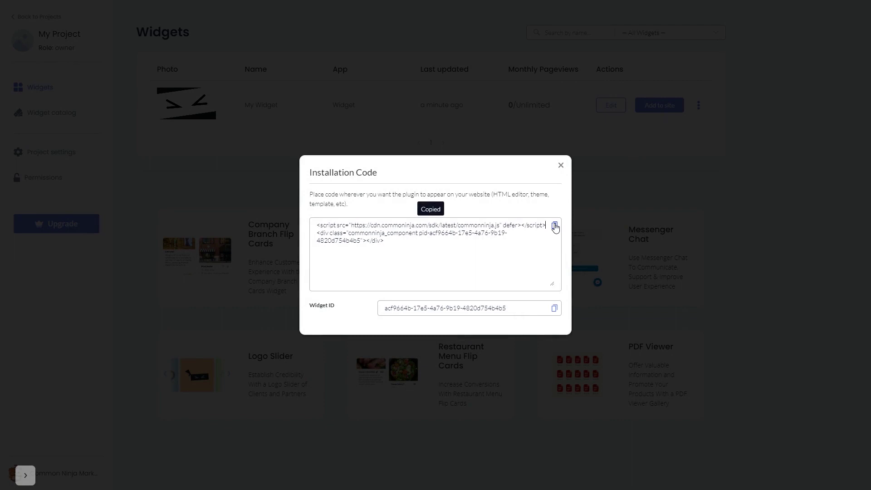
# Close the code window and select the empty container below the Travel Log hero image.
pyautogui.click(562, 166)
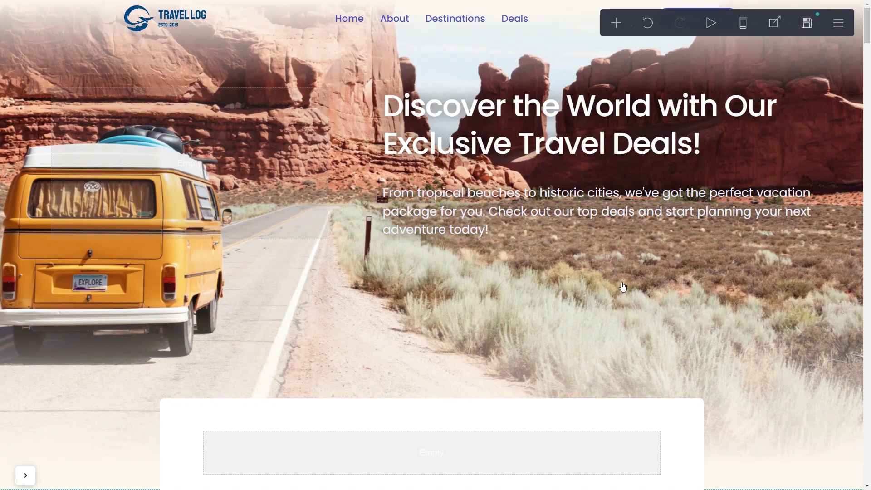
pyautogui.click(431, 459)
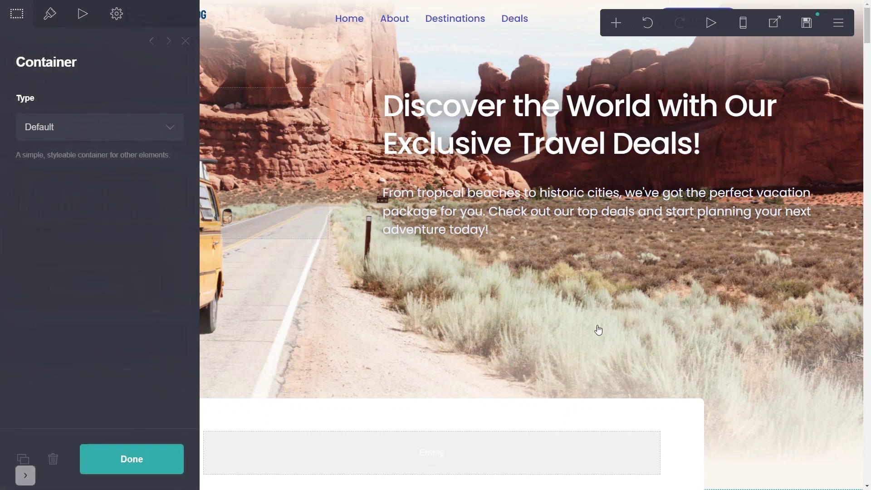
# Insert an empty Embed element into the container below the hero.
pyautogui.click(614, 26)
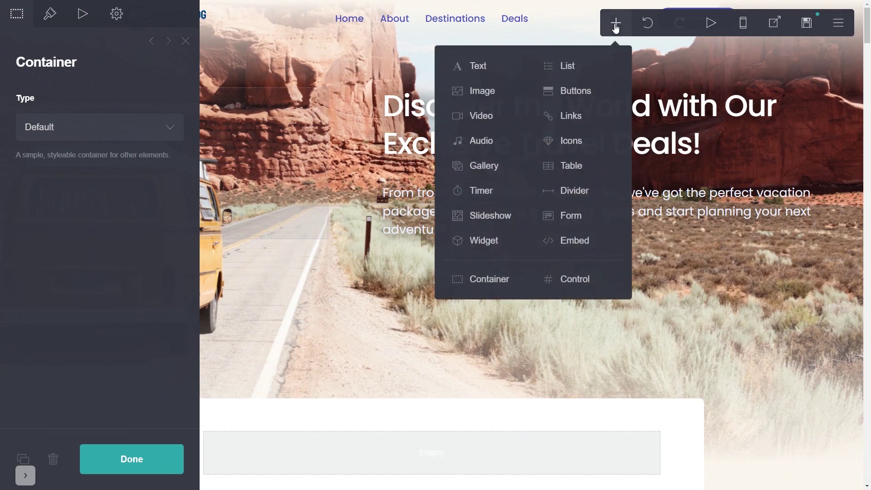
pyautogui.click(564, 240)
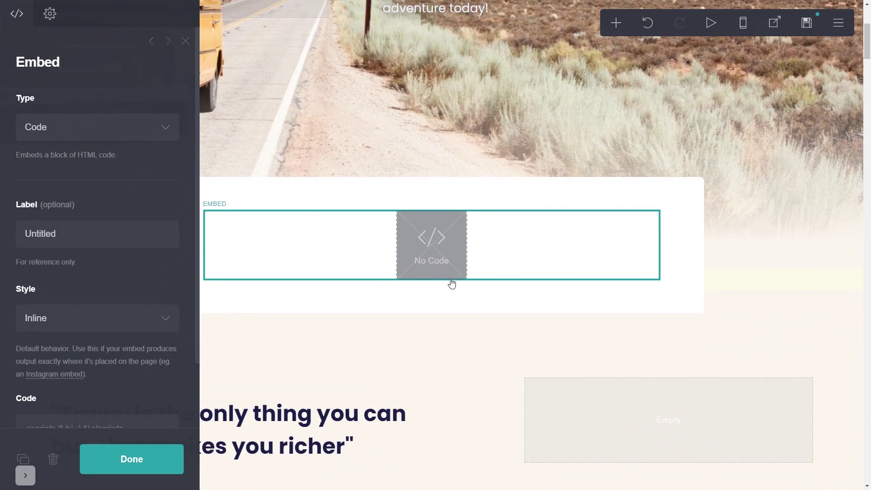
pyautogui.scroll(-2, 140, 392)
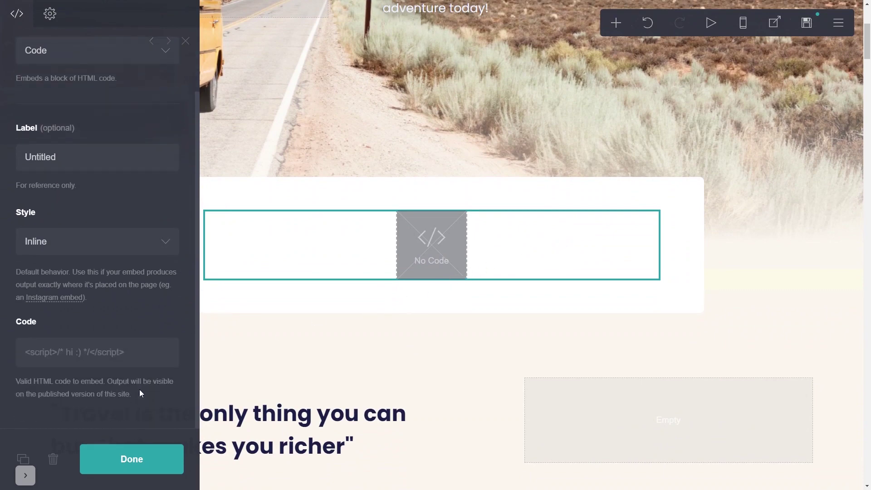
# Paste the copied Common Ninja code into the Embed's Code field and close its panel.
pyautogui.click(110, 355)
pyautogui.hotkey('ctrl', 'v')
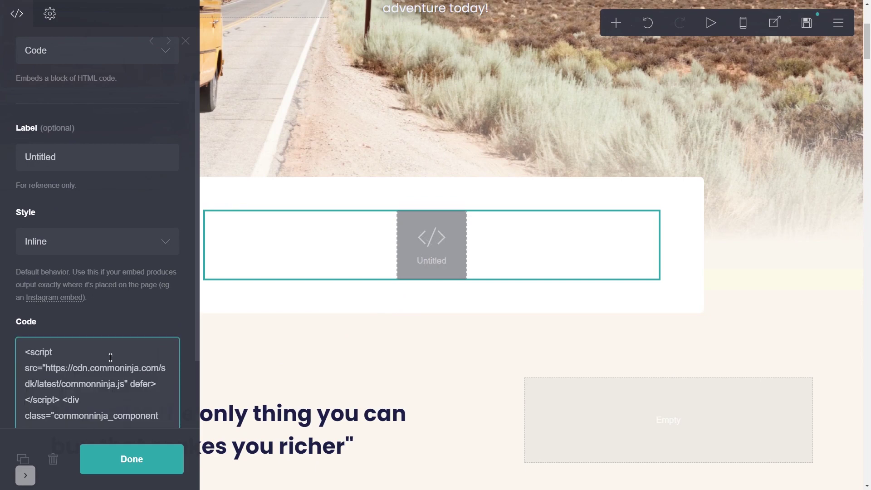
pyautogui.click(115, 462)
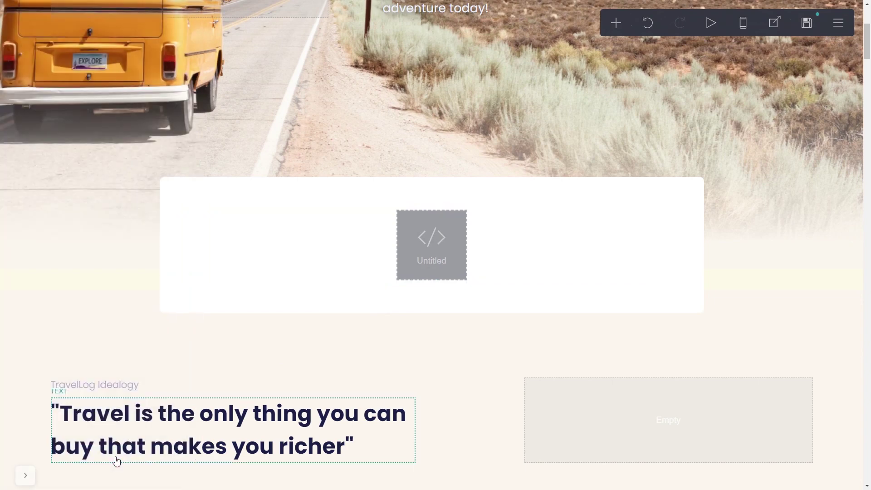